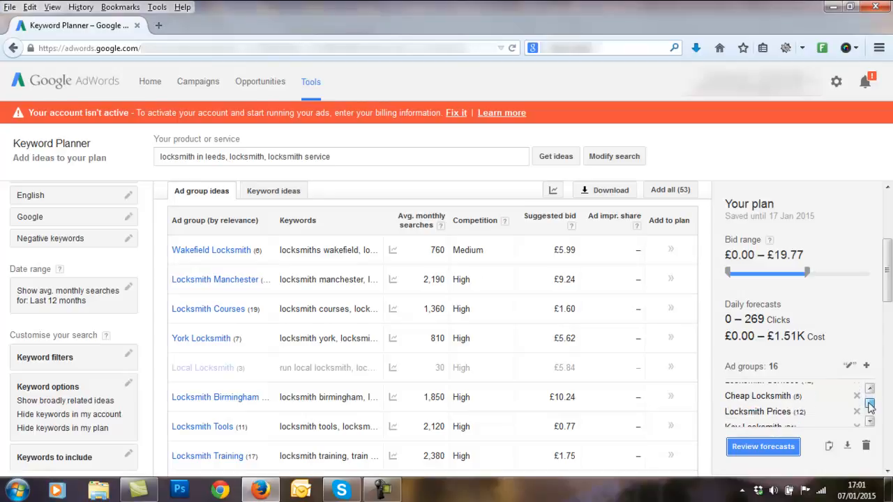
Look through the ad groups collected in the plan and open the plan's forecast review.
{"action": "left_click", "coordinate": [869, 406]}
{"action": "left_click", "coordinate": [870, 409]}
{"action": "left_click", "coordinate": [870, 409]}
{"action": "left_click", "coordinate": [870, 410]}
{"action": "left_click", "coordinate": [870, 409]}
{"action": "left_click", "coordinate": [870, 410]}
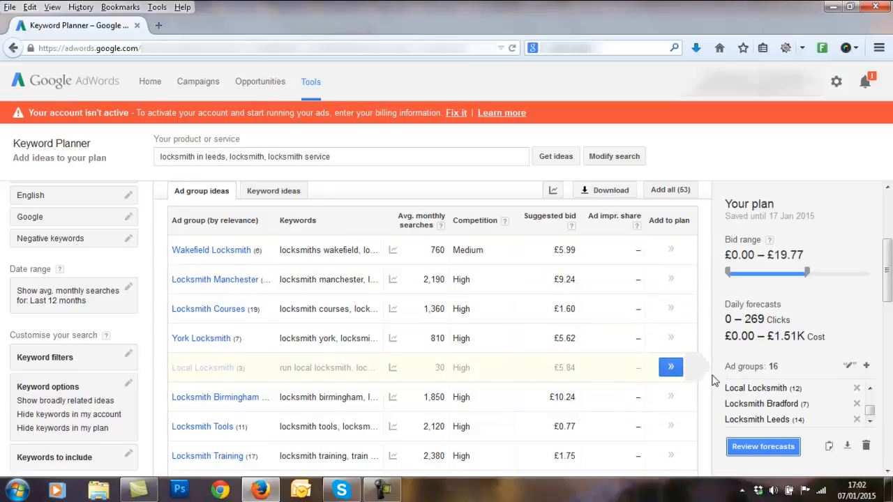
{"action": "left_click", "coordinate": [764, 447]}
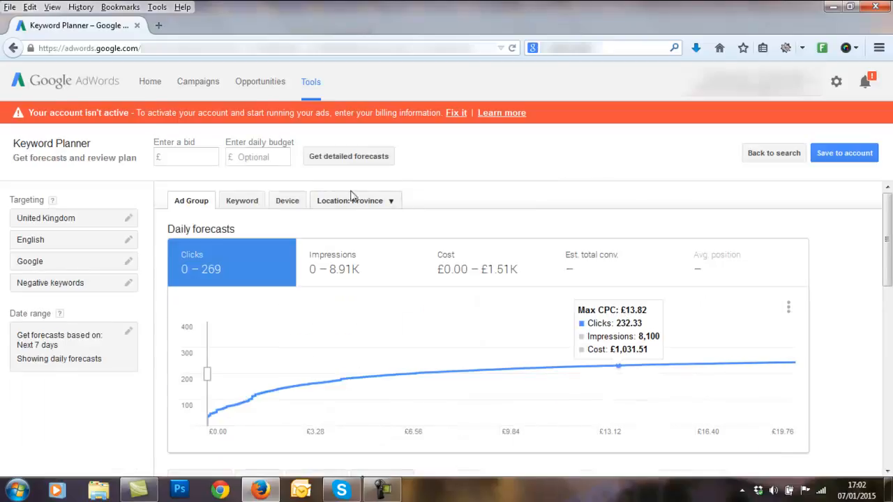
Set the forecast bid to £7.00.
{"action": "left_click", "coordinate": [192, 157]}
{"action": "type", "text": "1"}
{"action": "key", "text": "BackSpace"}
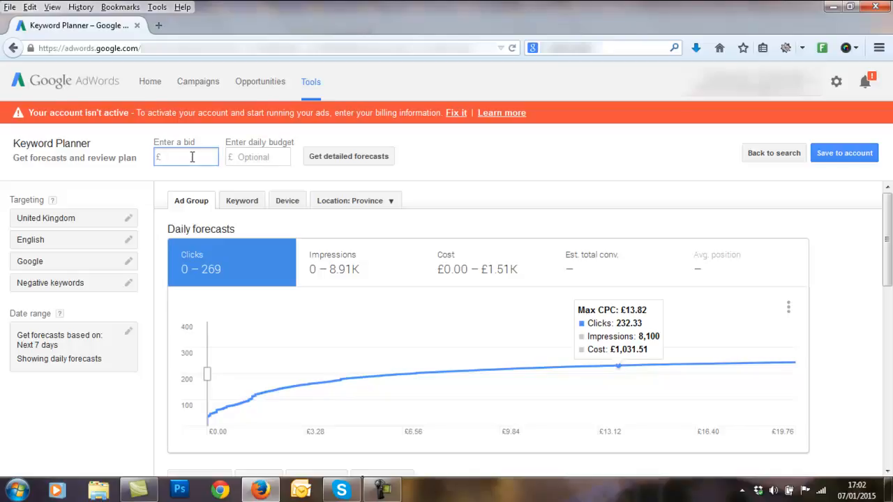
{"action": "type", "text": "7"}
Change the location targeting from United Kingdom to the county of West Yorkshire, England.
{"action": "left_click", "coordinate": [129, 218]}
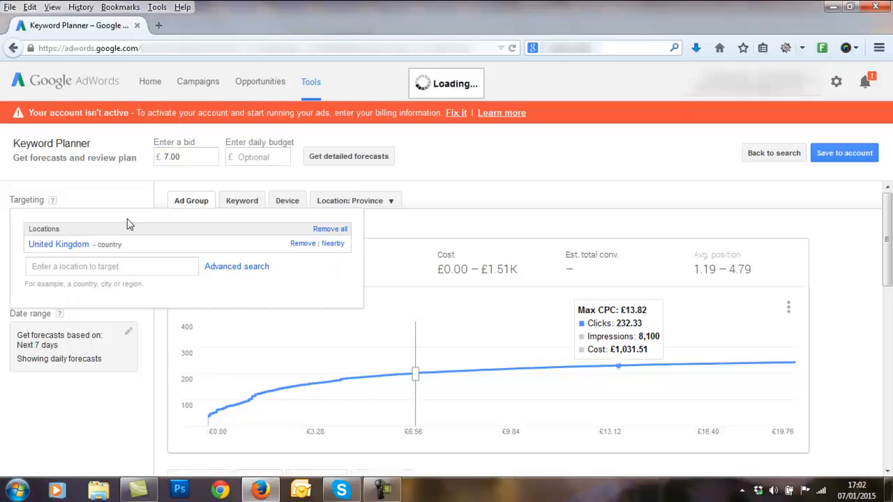
{"action": "left_click", "coordinate": [303, 244]}
{"action": "left_click", "coordinate": [95, 262]}
{"action": "type", "text": "west y"}
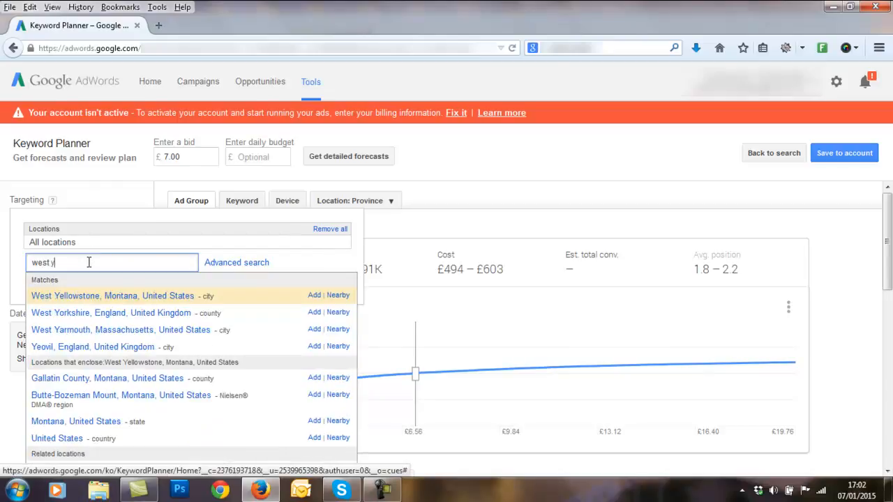
{"action": "type", "text": "orkshire"}
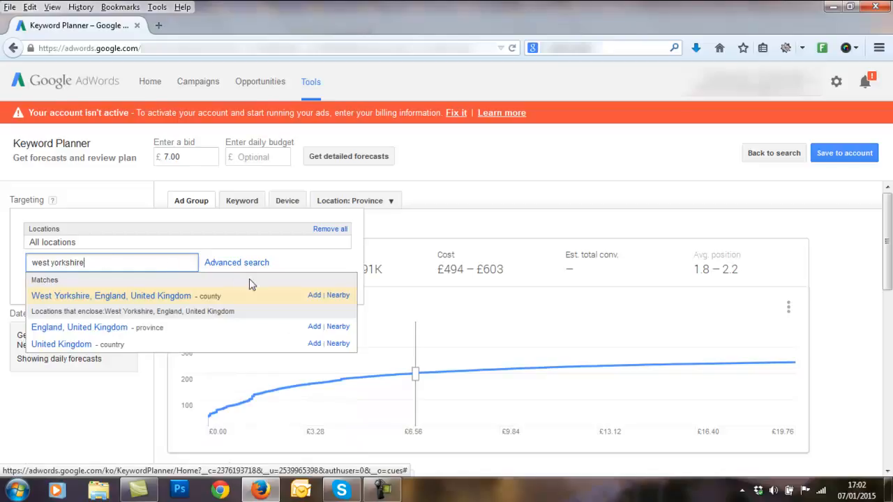
{"action": "left_click", "coordinate": [314, 295]}
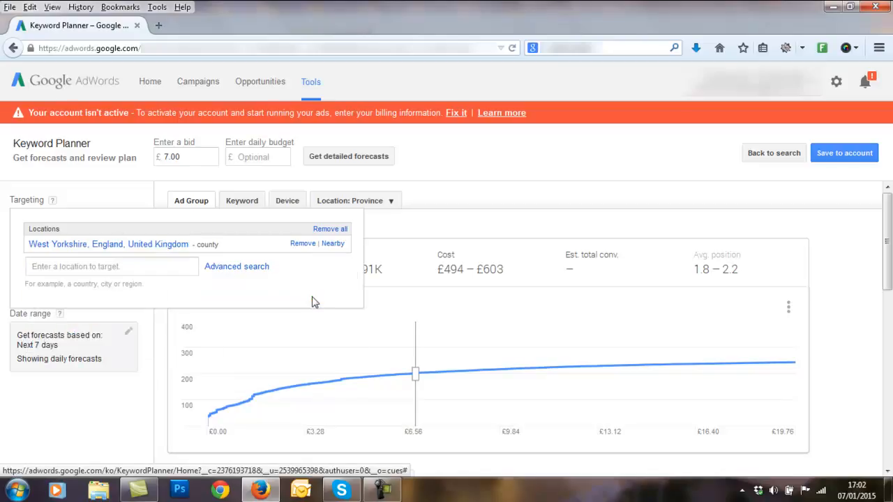
{"action": "left_click", "coordinate": [203, 156]}
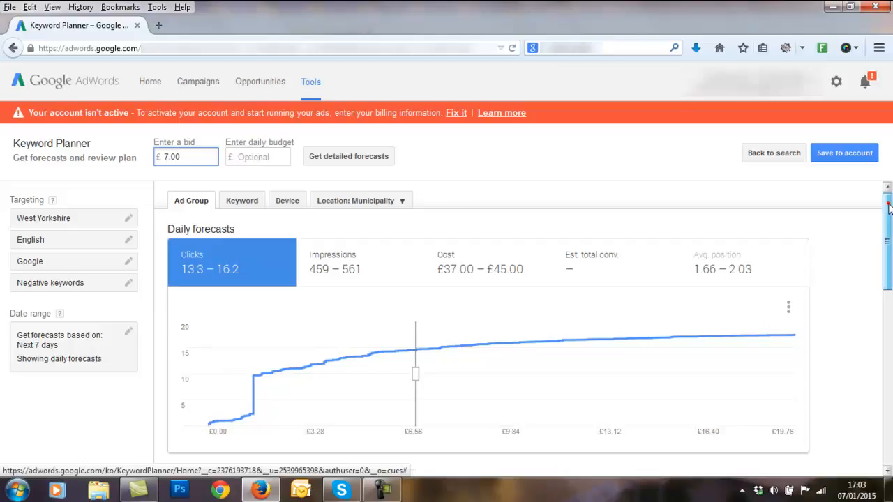
Set the bid to £4.00 and get the detailed forecasts.
{"action": "scroll", "coordinate": [889, 207], "scroll_direction": "down", "scroll_amount": 1}
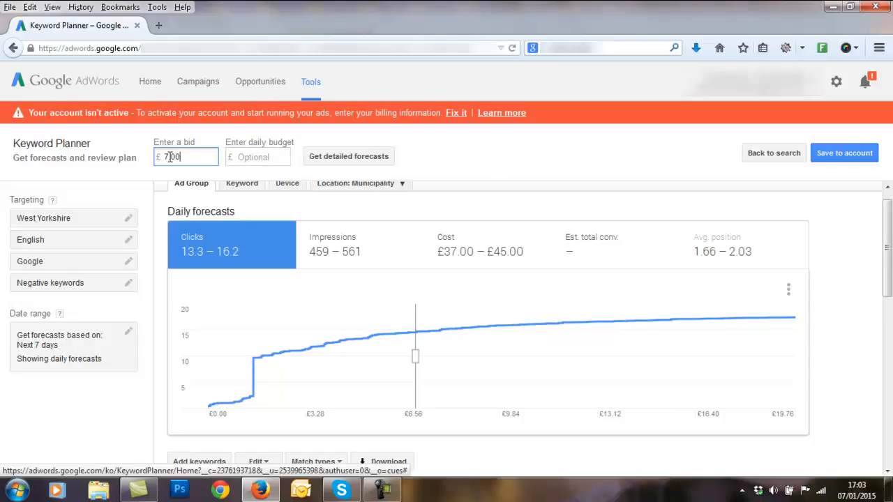
{"action": "left_click_drag", "start_coordinate": [169, 157], "coordinate": [164, 157]}
{"action": "type", "text": "4"}
{"action": "left_click", "coordinate": [320, 158]}
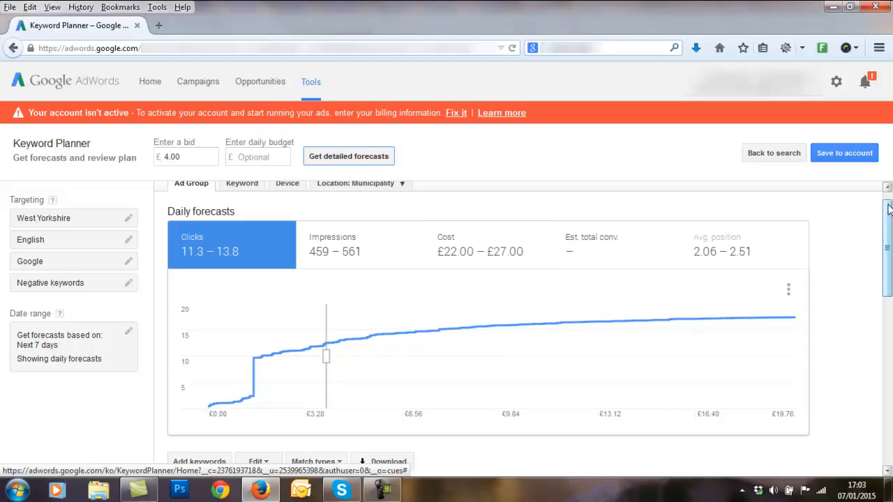
Examine the forecast table per ad group, comparing clicks, cost, CTR and average position, especially for Auto Locksmith.
{"action": "left_click_drag", "start_coordinate": [888, 210], "coordinate": [889, 309]}
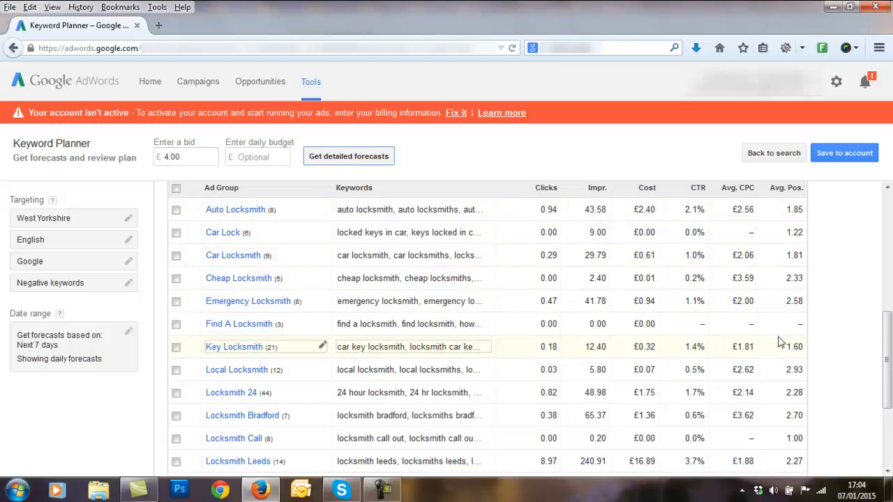
{"action": "left_click_drag", "start_coordinate": [889, 323], "coordinate": [889, 282]}
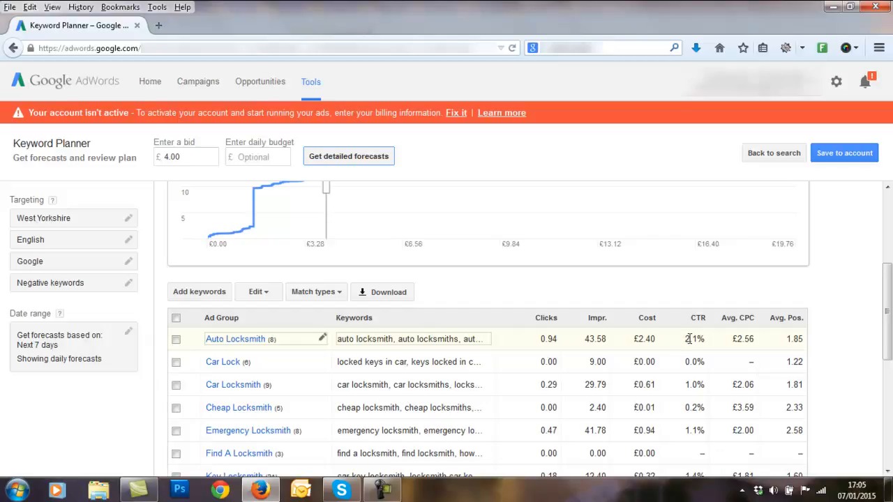
{"action": "left_click_drag", "start_coordinate": [687, 340], "coordinate": [703, 340]}
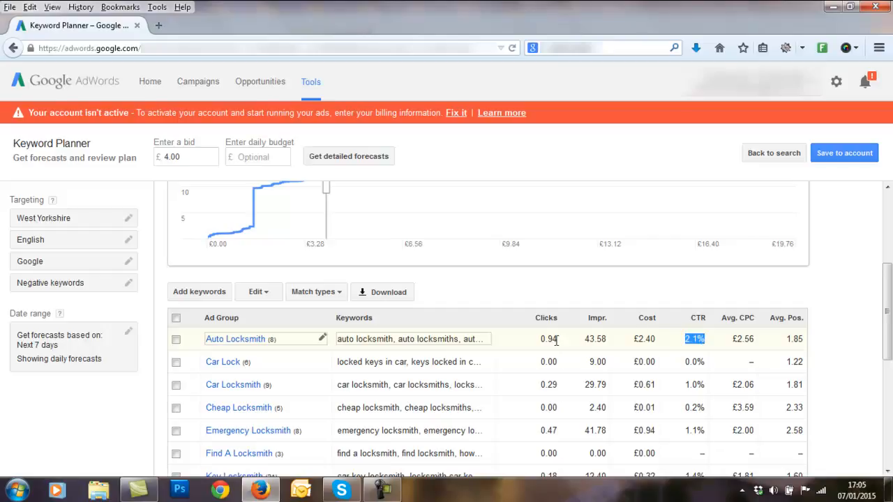
{"action": "left_click_drag", "start_coordinate": [560, 340], "coordinate": [540, 340]}
{"action": "left_click", "coordinate": [563, 341]}
{"action": "scroll", "coordinate": [563, 341], "scroll_direction": "up", "scroll_amount": 1}
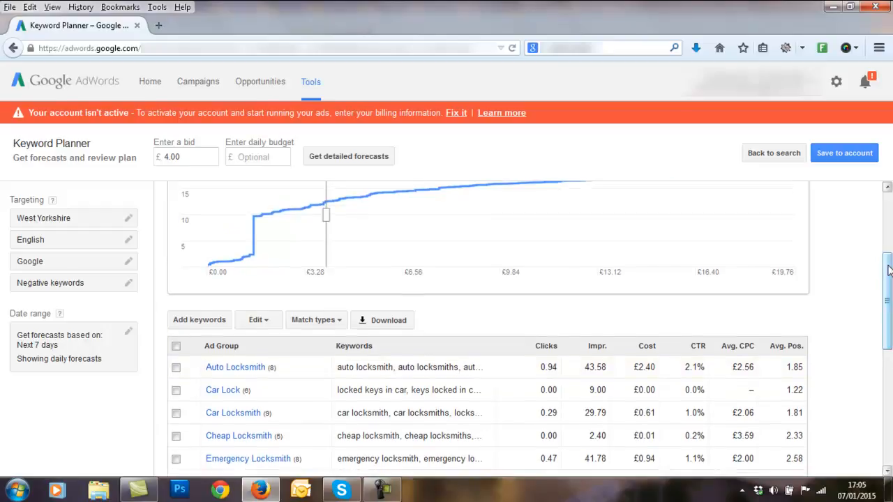
Download the plan as an AdWords Editor CSV with statistics and forecasts included, and open it in Microsoft Office Excel.
{"action": "left_click", "coordinate": [388, 322]}
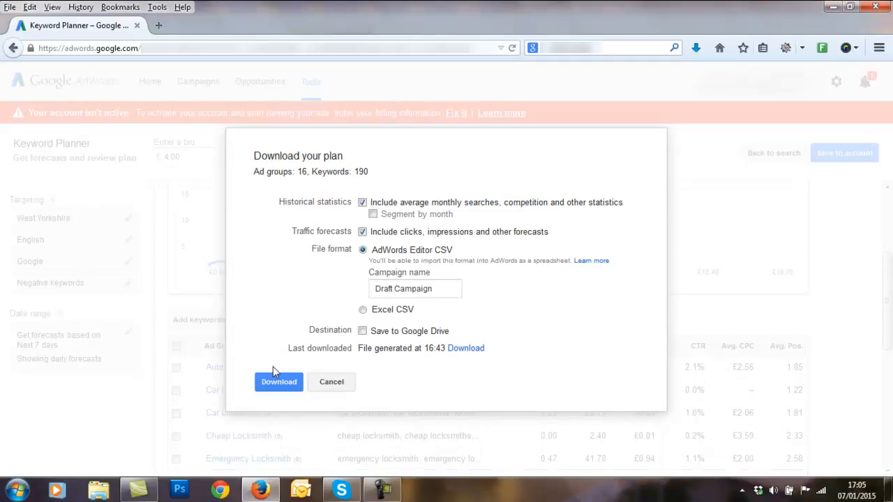
{"action": "left_click", "coordinate": [278, 383]}
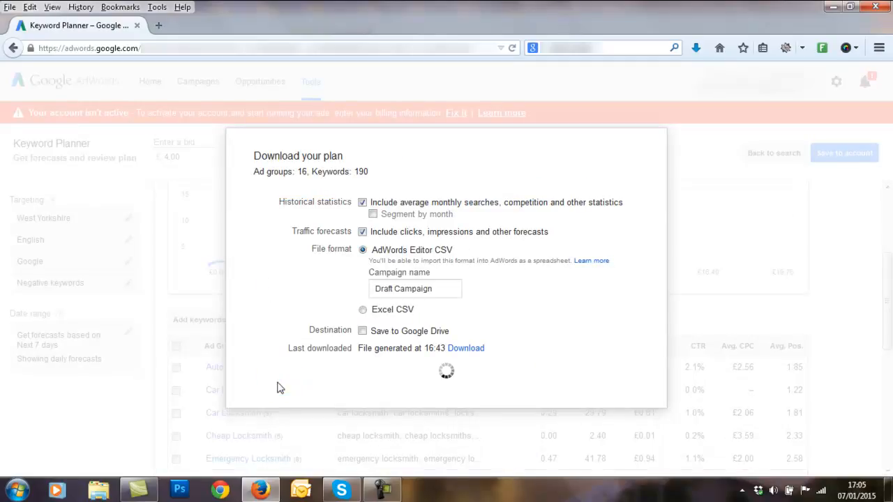
{"action": "left_click", "coordinate": [412, 309]}
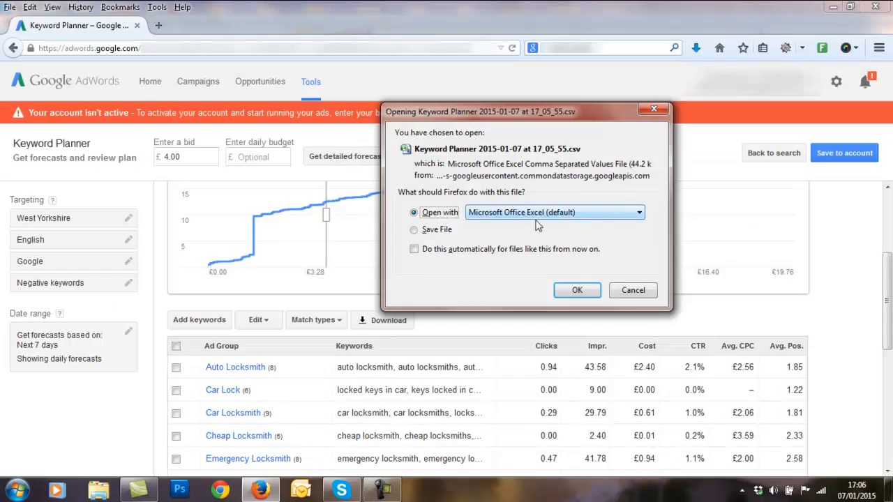
{"action": "left_click", "coordinate": [573, 291]}
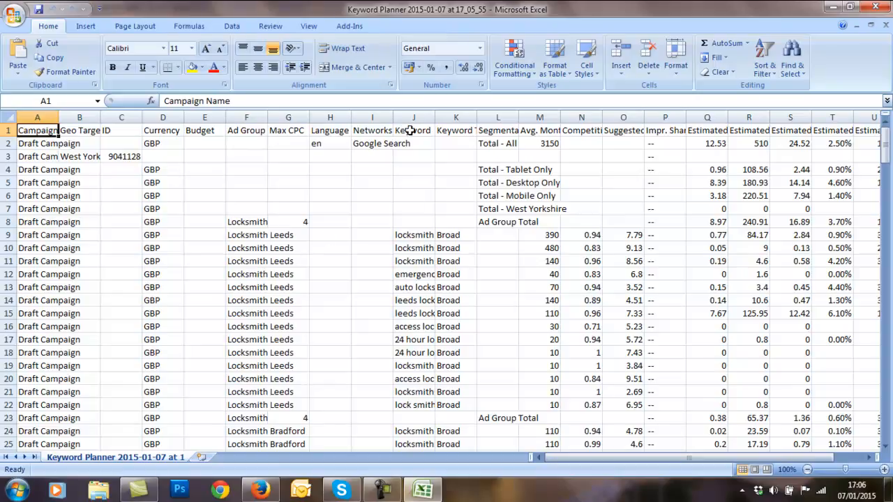
Auto-fit the widths of the Ad Group and Keyword columns to their contents.
{"action": "double_click", "coordinate": [267, 120]}
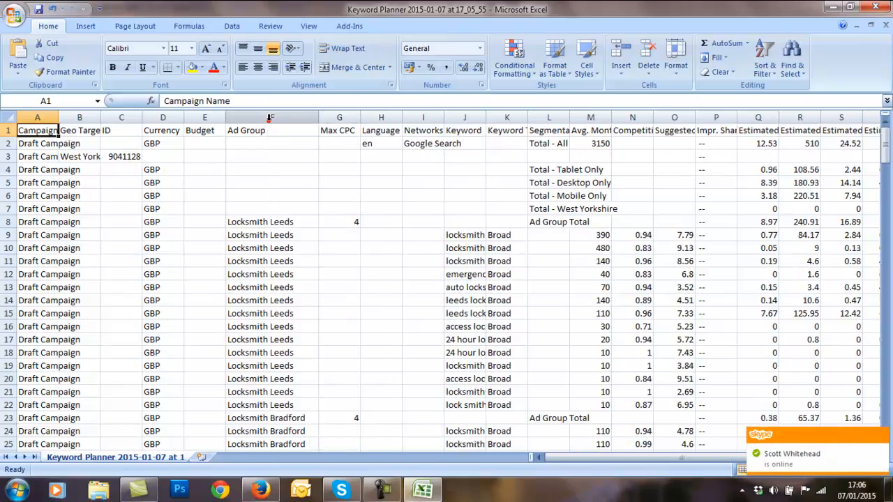
{"action": "double_click", "coordinate": [484, 121]}
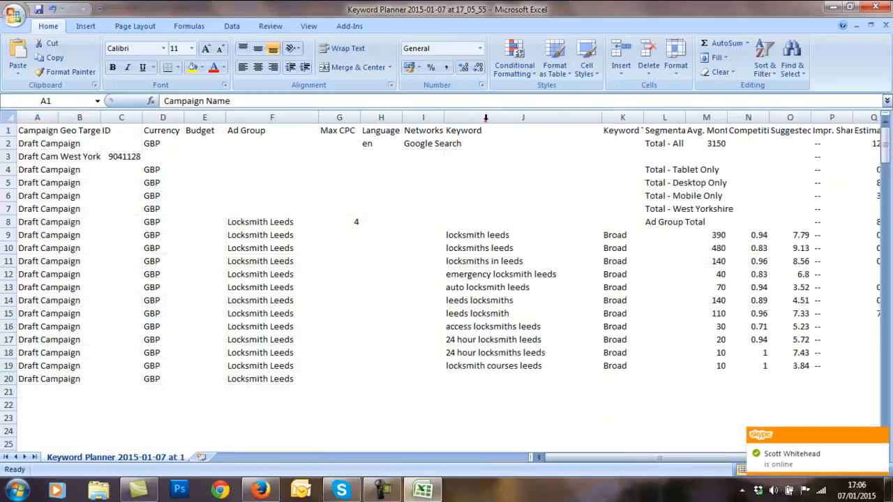
Examine which keywords belong to the Locksmith Leeds, Locksmith Bradford and Car Locksmith ad groups.
{"action": "left_click", "coordinate": [270, 221]}
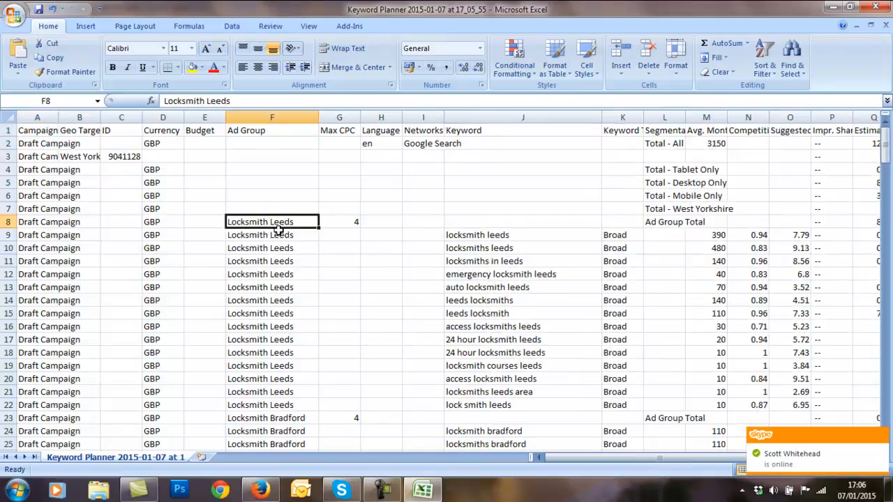
{"action": "left_click_drag", "start_coordinate": [457, 234], "coordinate": [455, 405]}
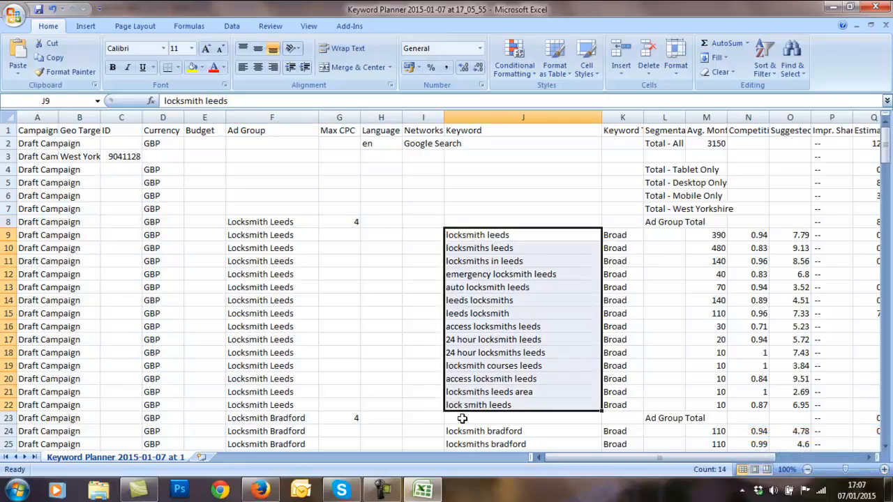
{"action": "left_click", "coordinate": [463, 433]}
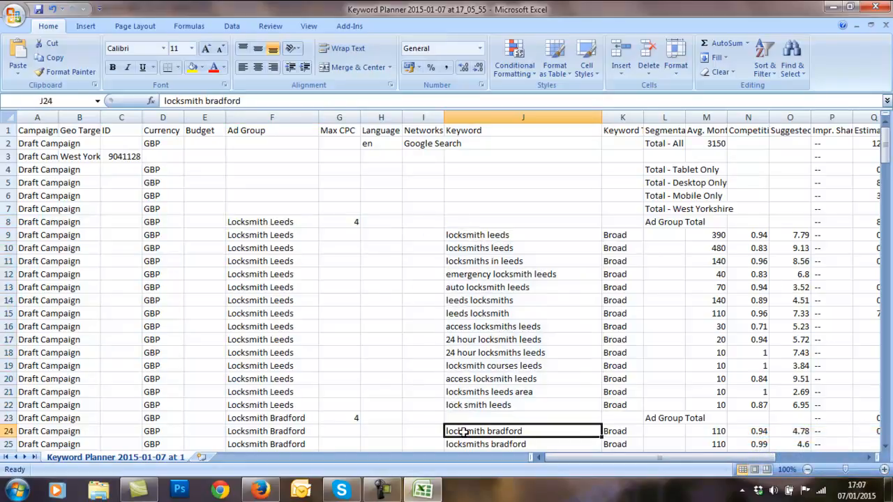
{"action": "left_click", "coordinate": [280, 418]}
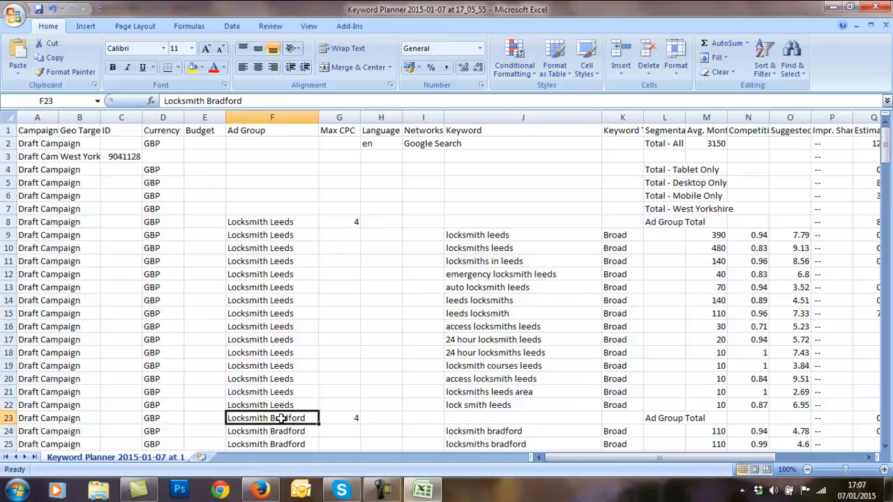
{"action": "left_click_drag", "start_coordinate": [886, 144], "coordinate": [888, 219]}
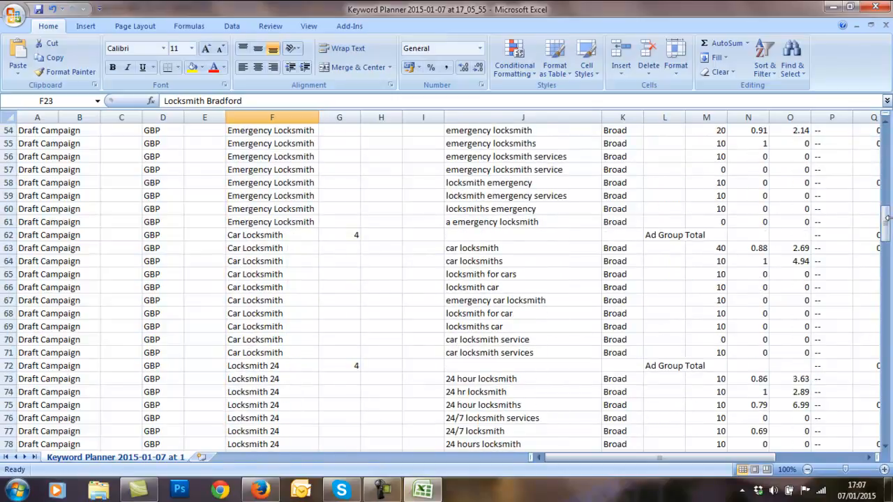
{"action": "left_click", "coordinate": [257, 238]}
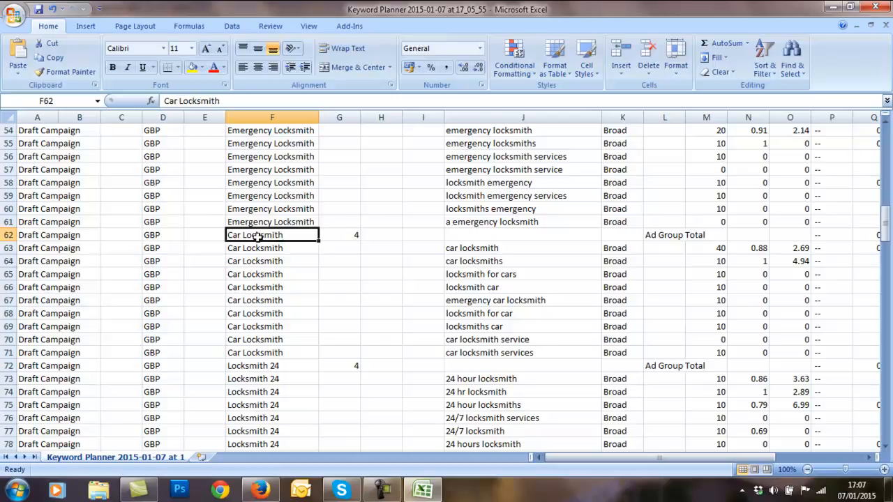
{"action": "left_click", "coordinate": [461, 250]}
{"action": "left_click_drag", "start_coordinate": [461, 251], "coordinate": [463, 352]}
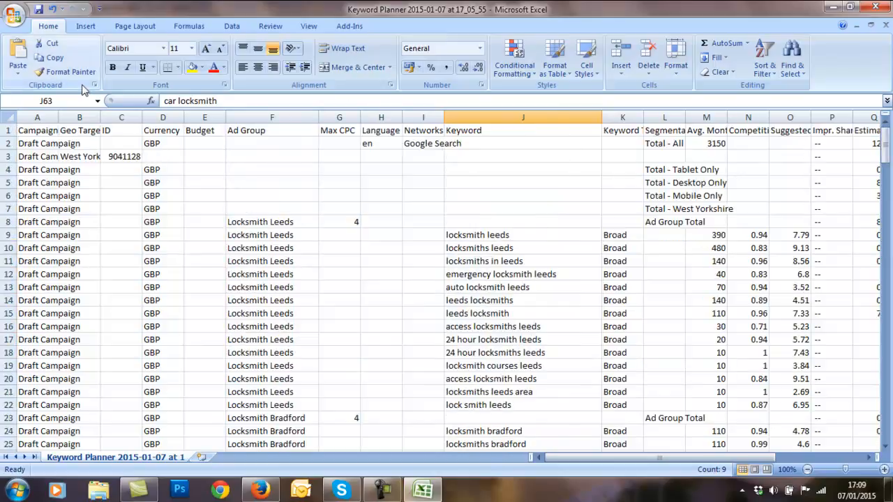
Save the sheet as an Excel Workbook named locksmith_adgroups in the Dropbox subfolder Locksmith in leeds.
{"action": "left_click", "coordinate": [15, 21]}
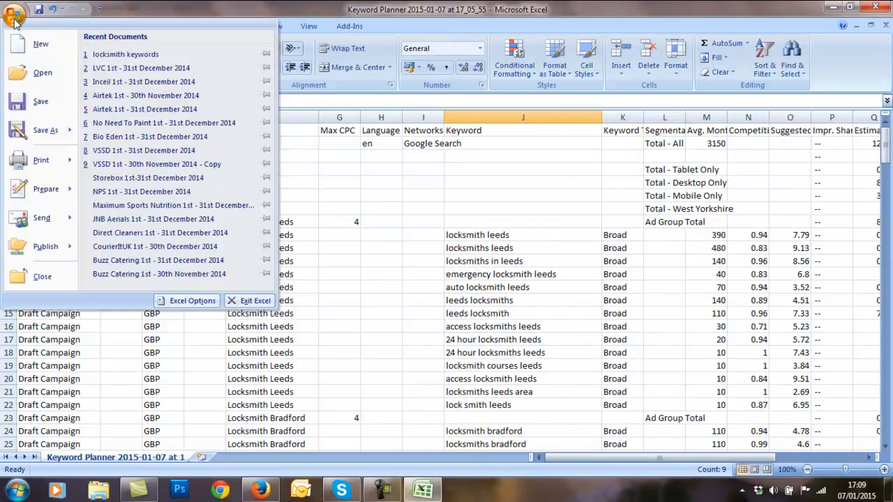
{"action": "mouse_move", "coordinate": [44, 131]}
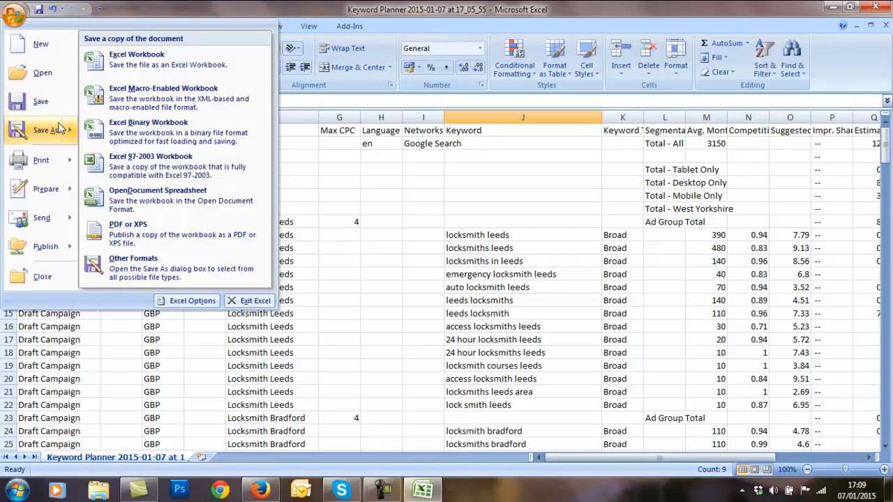
{"action": "left_click", "coordinate": [130, 60]}
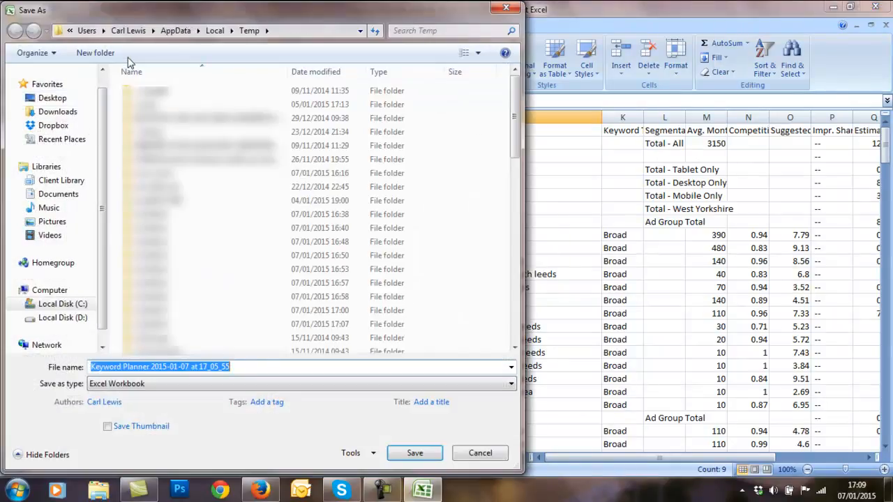
{"action": "left_click", "coordinate": [49, 125]}
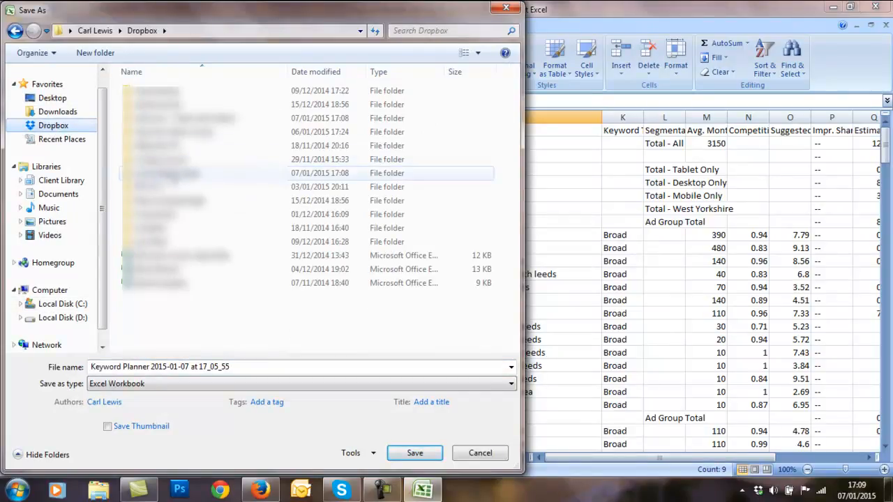
{"action": "double_click", "coordinate": [172, 173]}
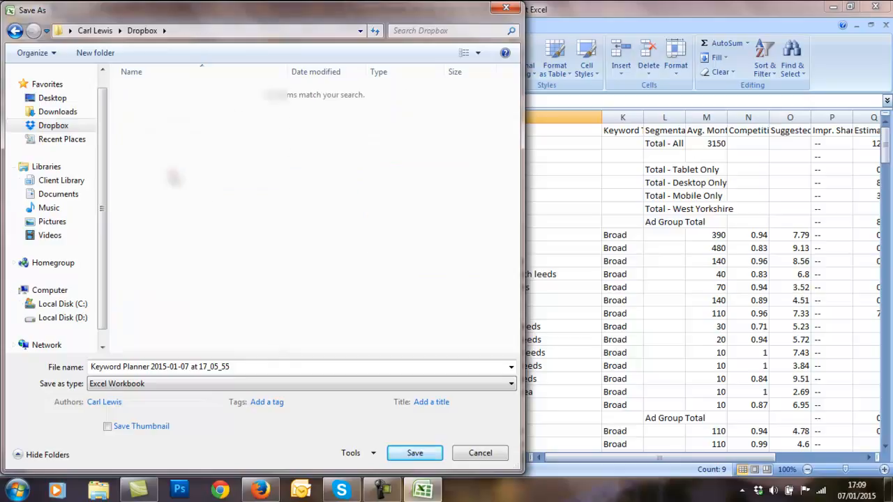
{"action": "left_click", "coordinate": [207, 364]}
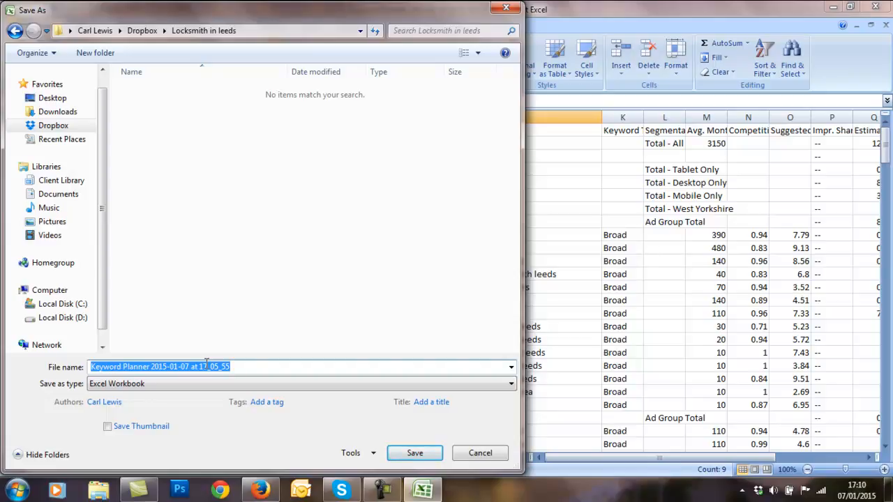
{"action": "type", "text": "locksmith_adgroups"}
{"action": "left_click", "coordinate": [411, 452]}
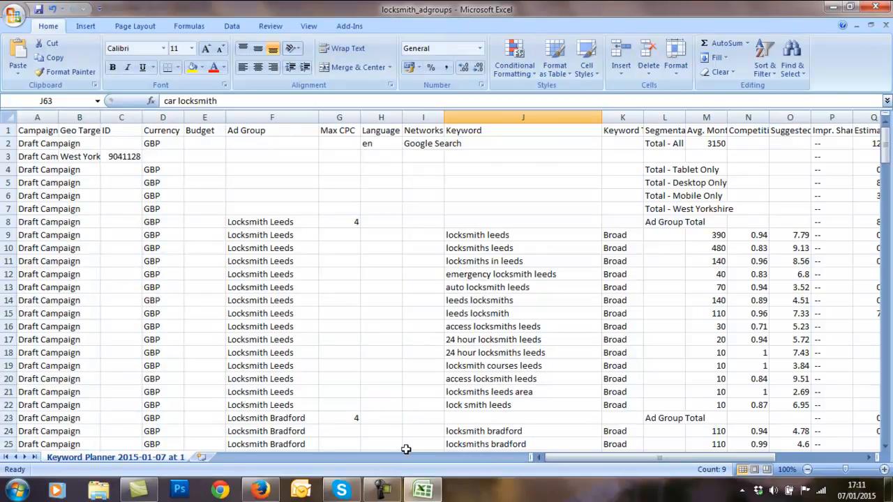